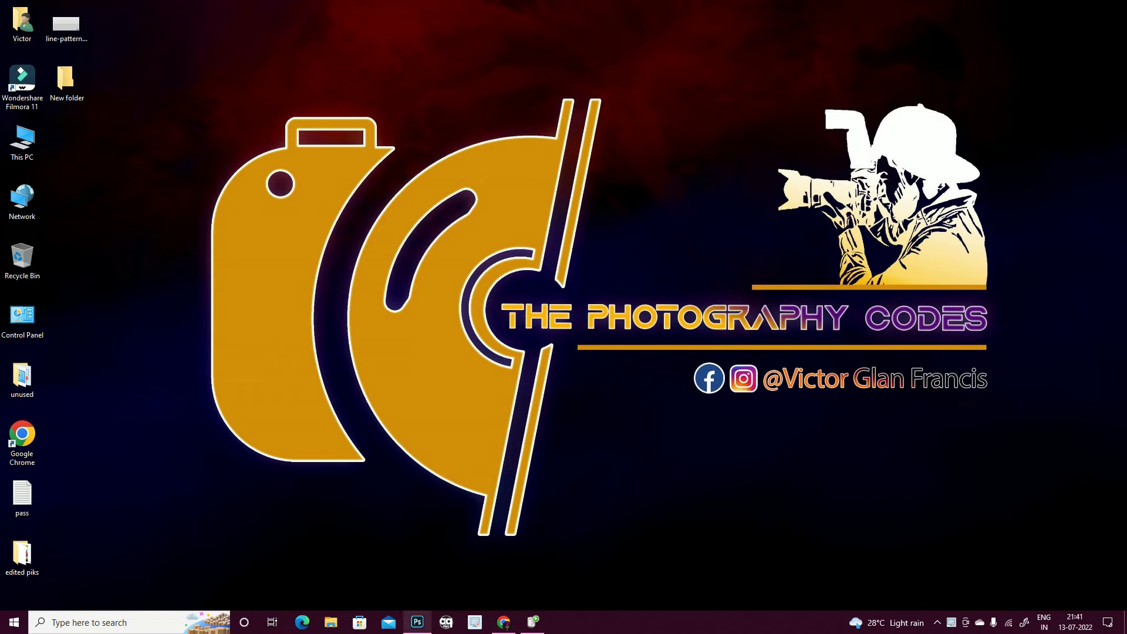
# Switch to Photoshop, which has the dim portrait photo open
pyautogui.click(417, 621)
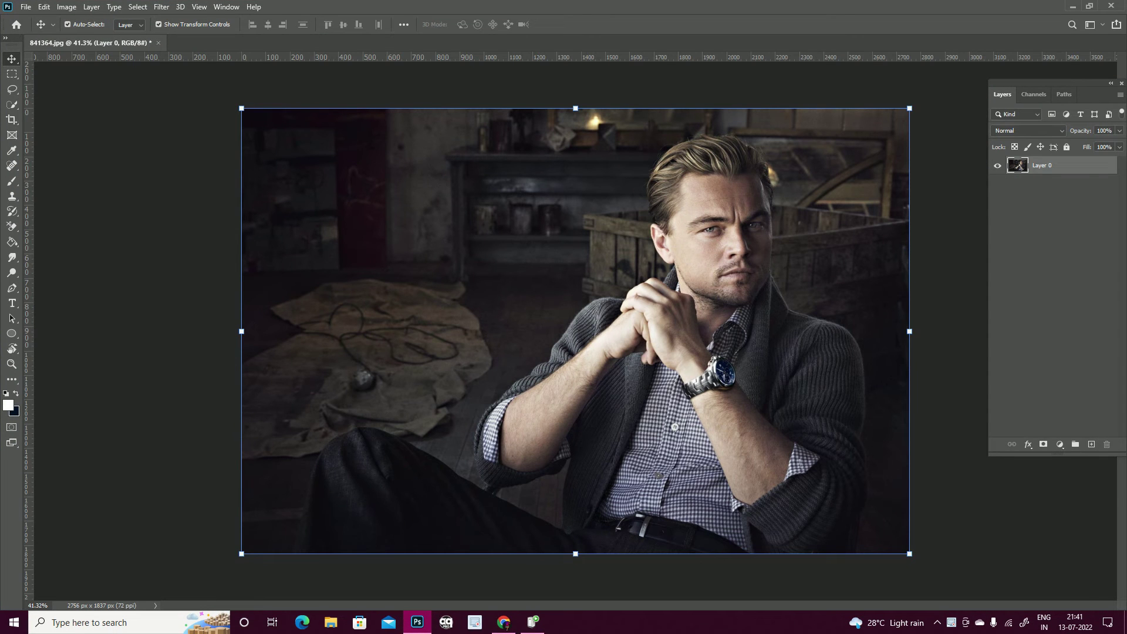
# Duplicate Layer 0 with Ctrl+J so a copy sits above the original
pyautogui.hotkey('ctrl', 'j')
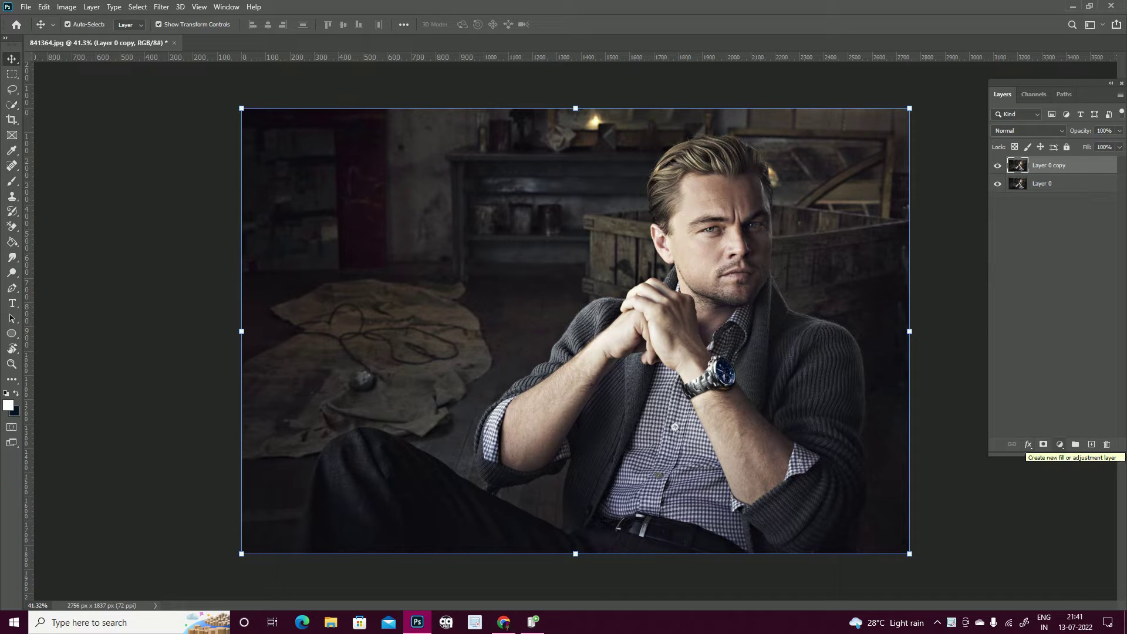
pyautogui.click(1060, 444)
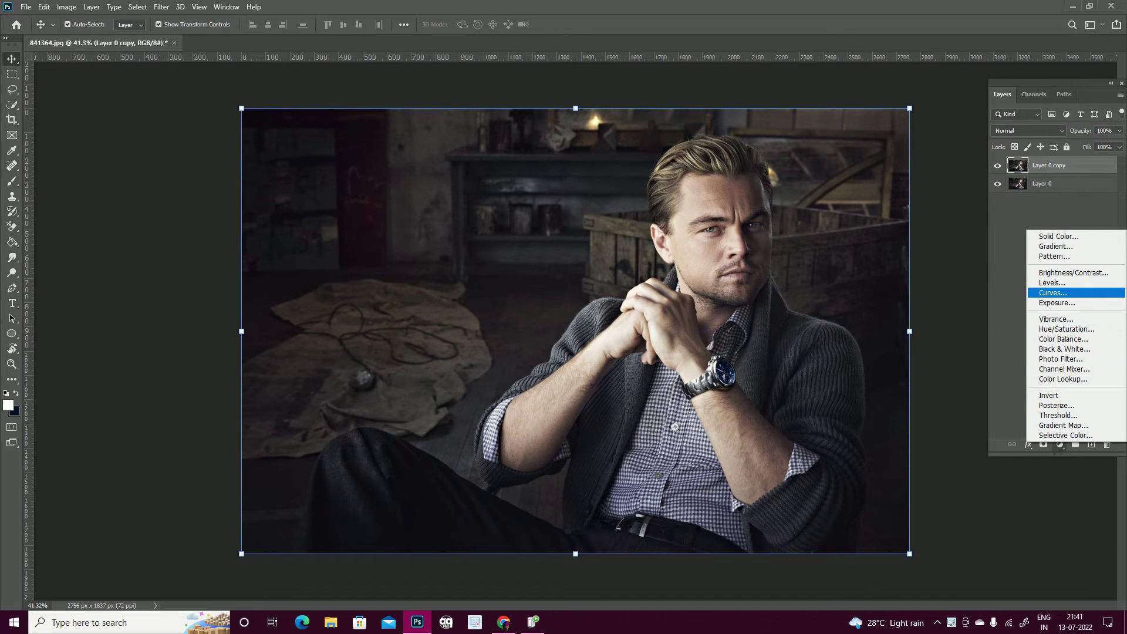
# Add a Curves layer, sample dark-area black and shirt white points, and nudge the black point right
pyautogui.click(1052, 292)
pyautogui.click(787, 324)
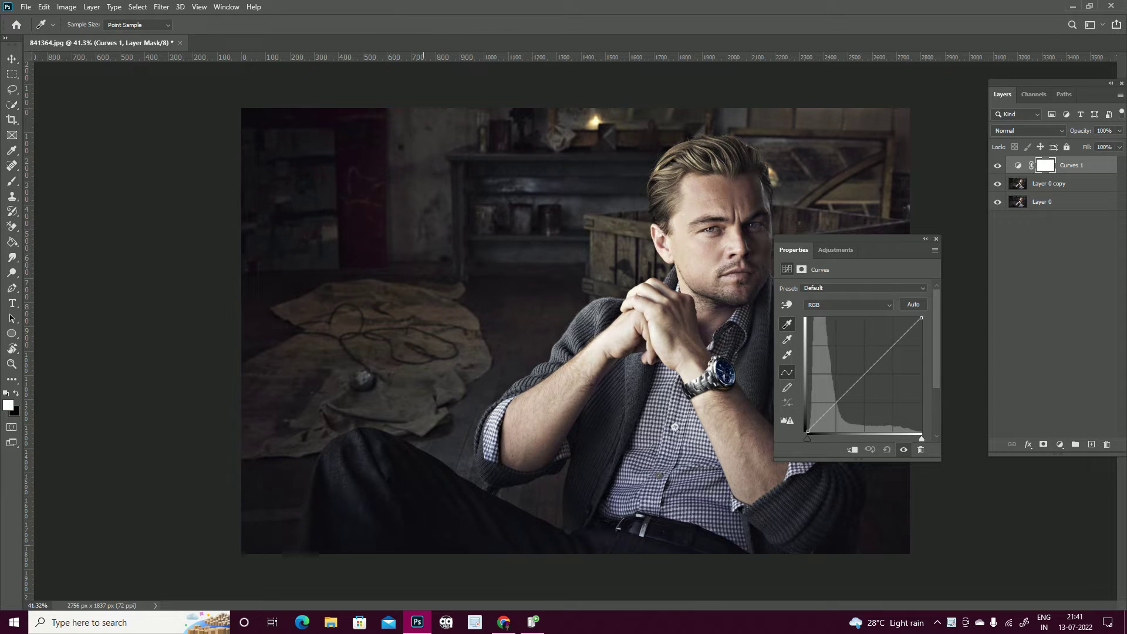
pyautogui.click(651, 489)
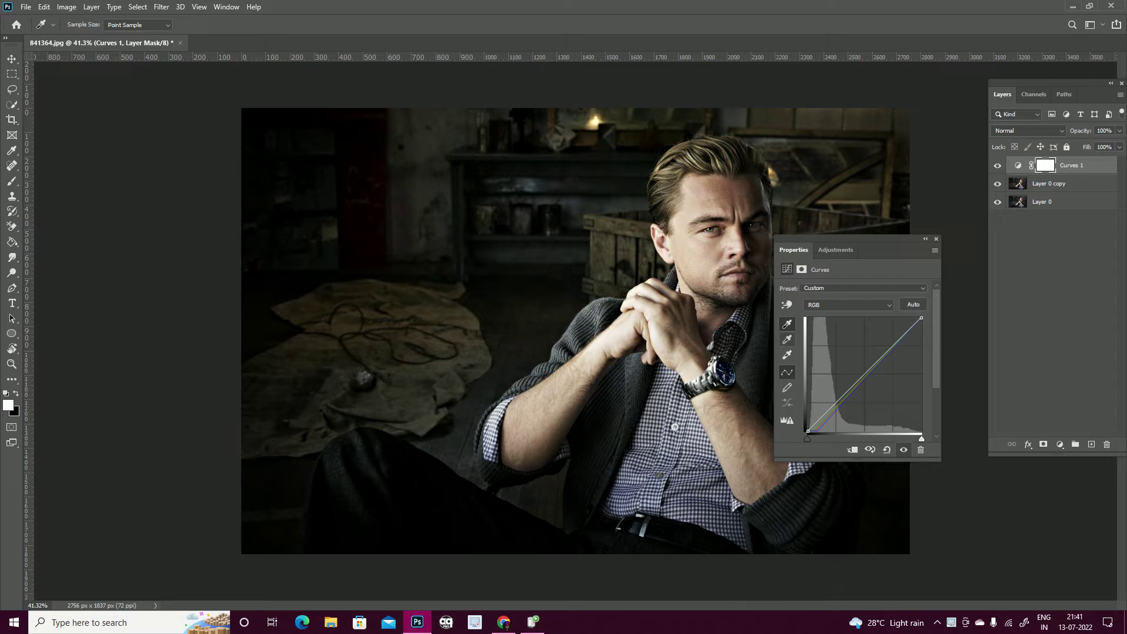
pyautogui.click(787, 354)
pyautogui.click(675, 427)
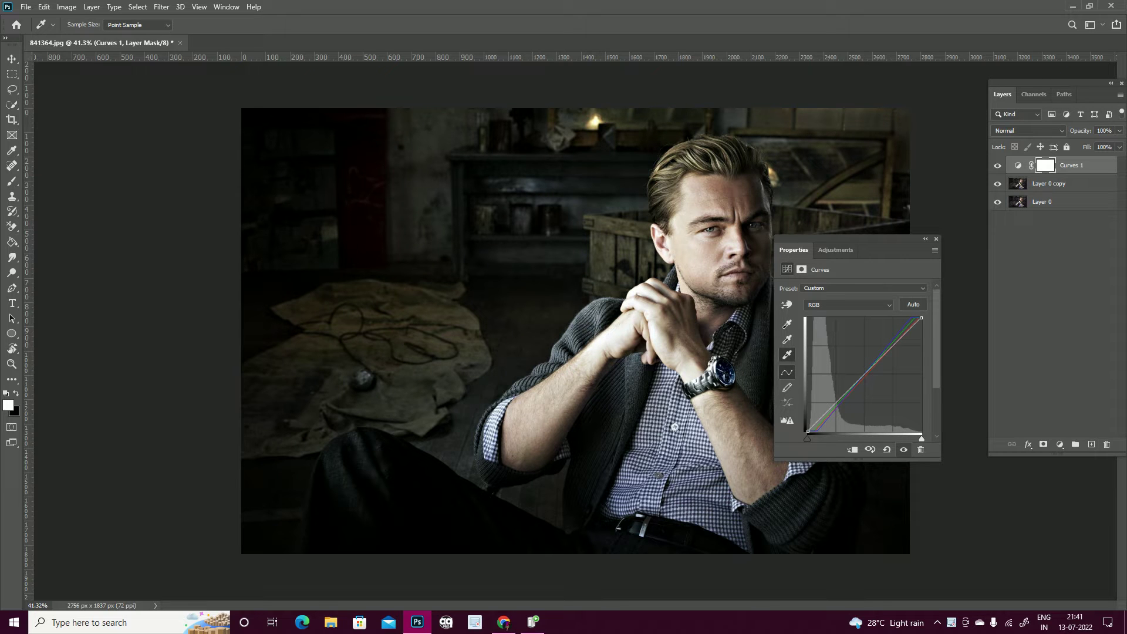
pyautogui.moveTo(807, 431); pyautogui.dragTo(814, 431)
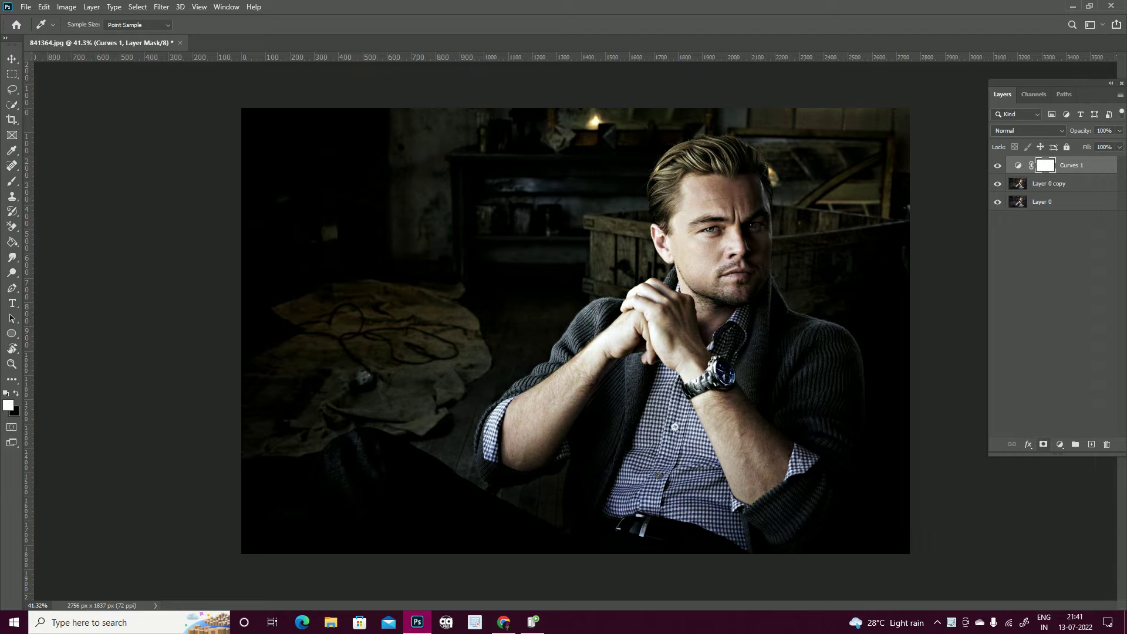
pyautogui.click(1060, 445)
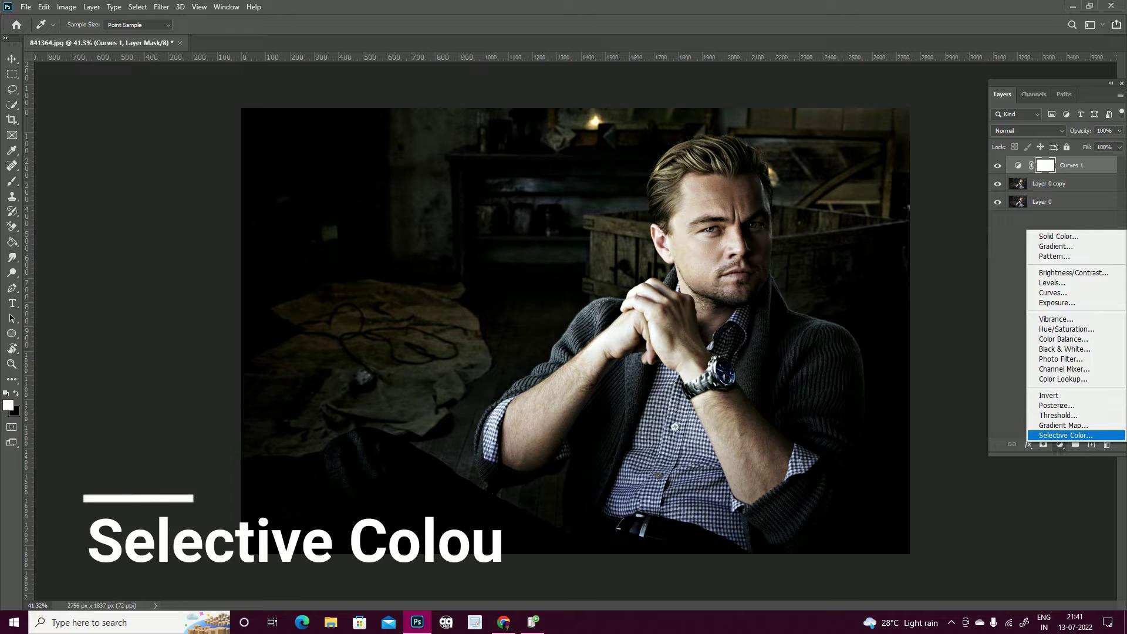
# Add a Selective Color layer tinting Blacks purple with more cyan, magenta, yellow and black
pyautogui.click(1066, 435)
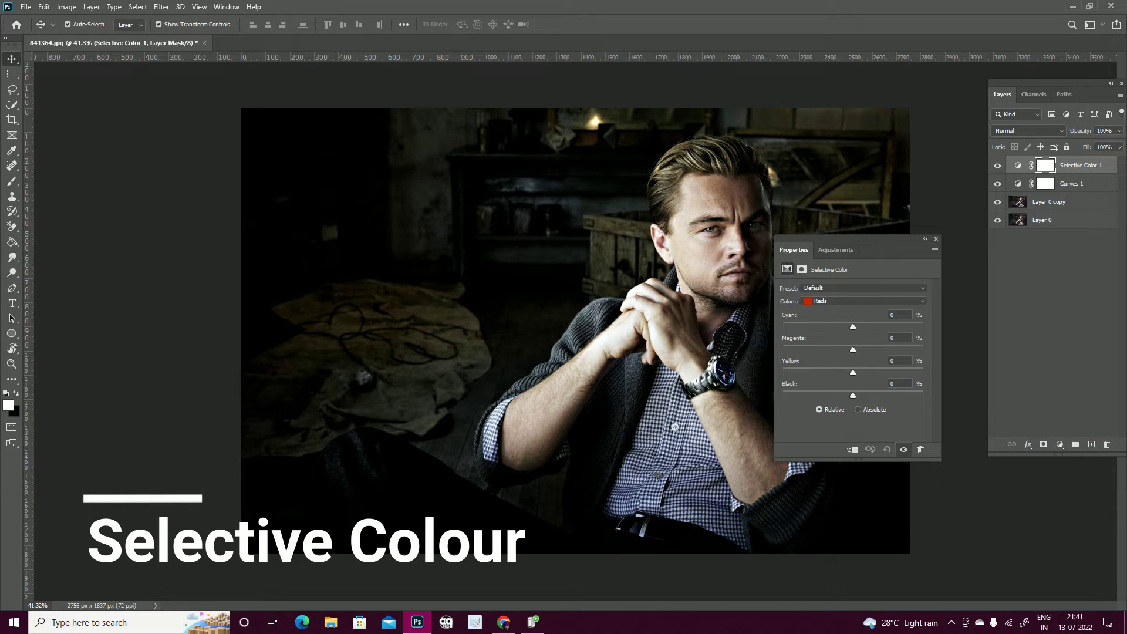
pyautogui.click(863, 301)
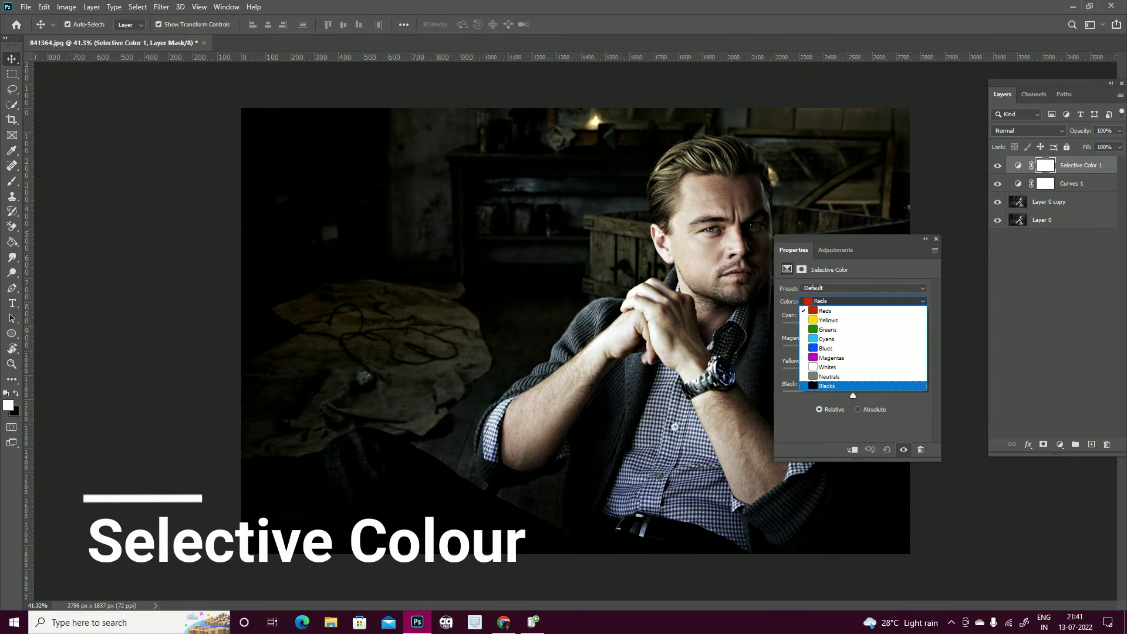
pyautogui.click(827, 386)
pyautogui.moveTo(851, 239); pyautogui.dragTo(995, 234)
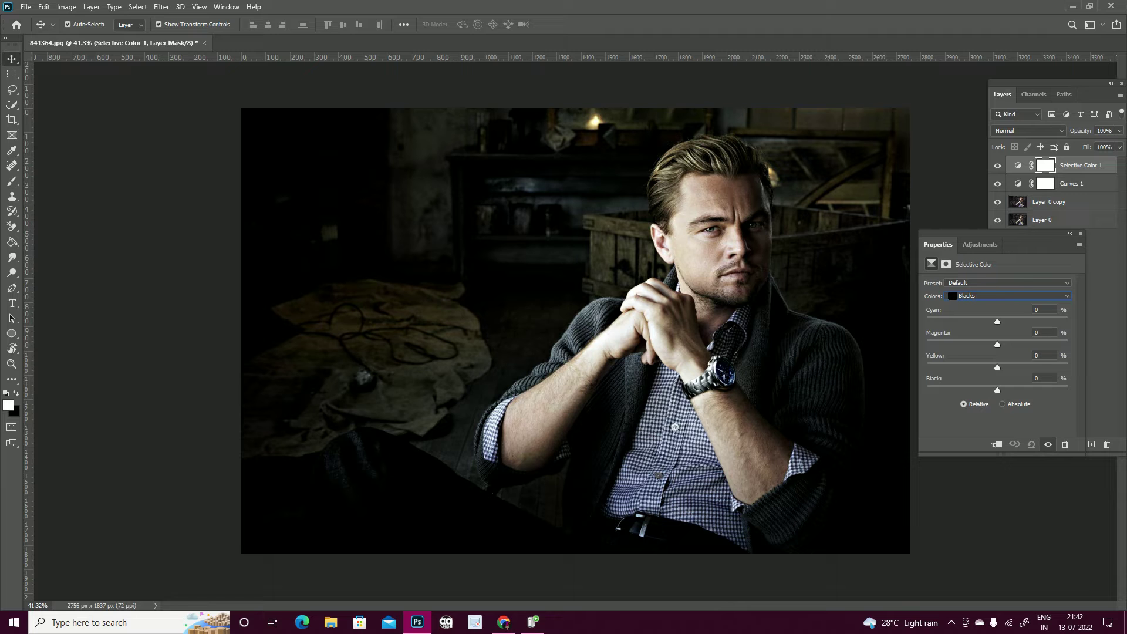
pyautogui.moveTo(997, 322); pyautogui.dragTo(1000, 321)
pyautogui.moveTo(998, 344); pyautogui.dragTo(1004, 344)
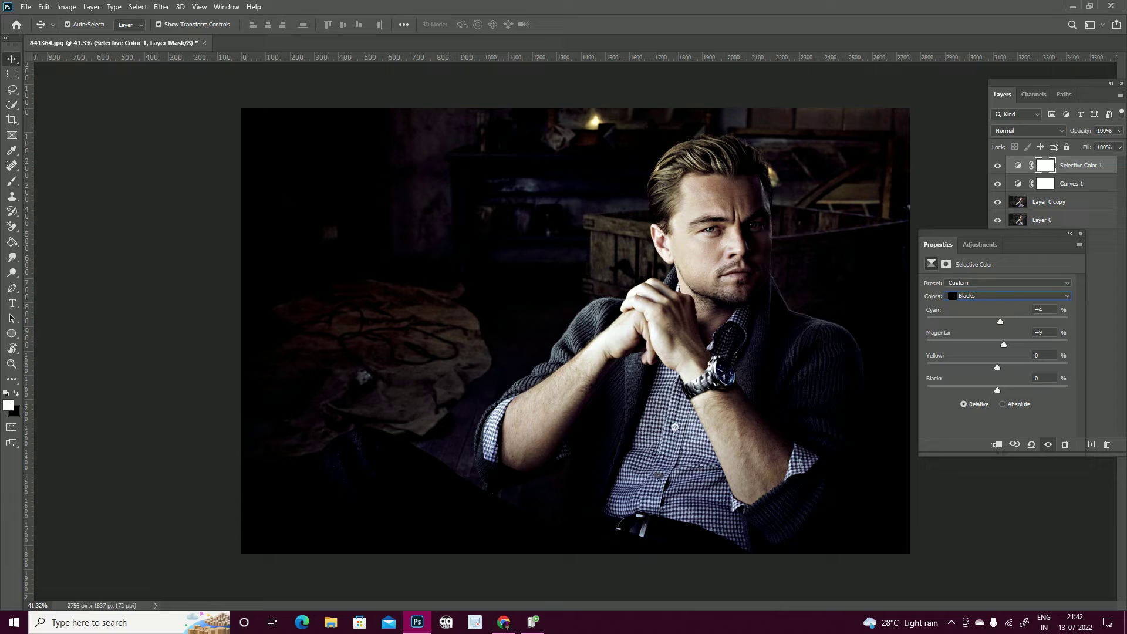
pyautogui.moveTo(997, 368); pyautogui.dragTo(1006, 368)
pyautogui.moveTo(997, 390); pyautogui.dragTo(999, 391)
# Add cyan to Reds, remove cyan from Yellows, and reset Whites cyan to zero
pyautogui.click(1009, 296)
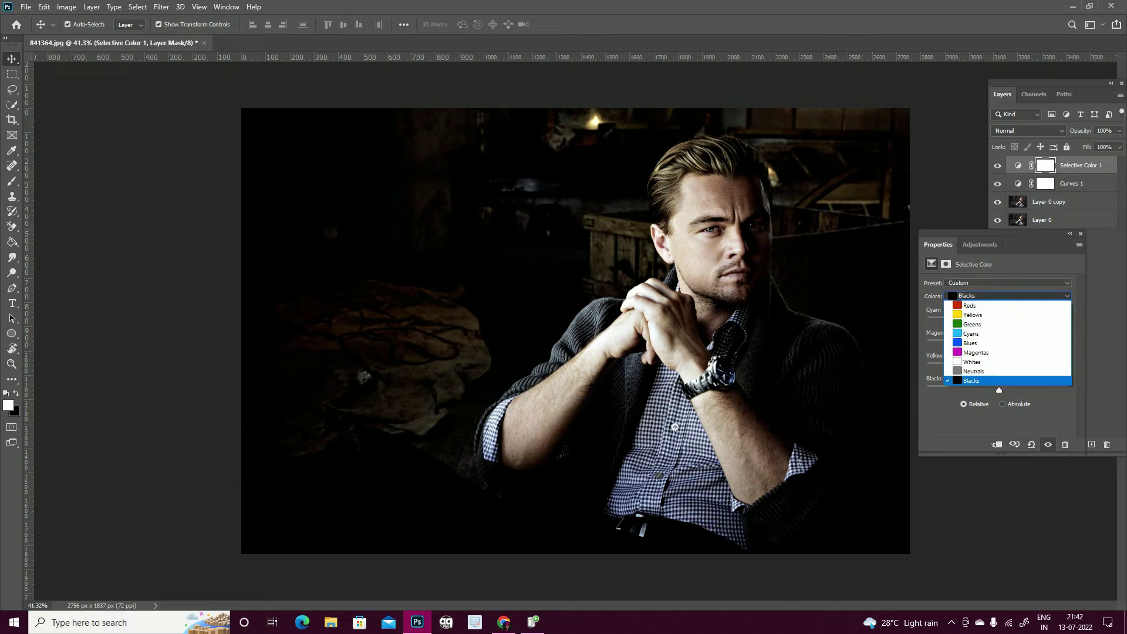
pyautogui.click(975, 304)
pyautogui.moveTo(998, 321); pyautogui.dragTo(1008, 322)
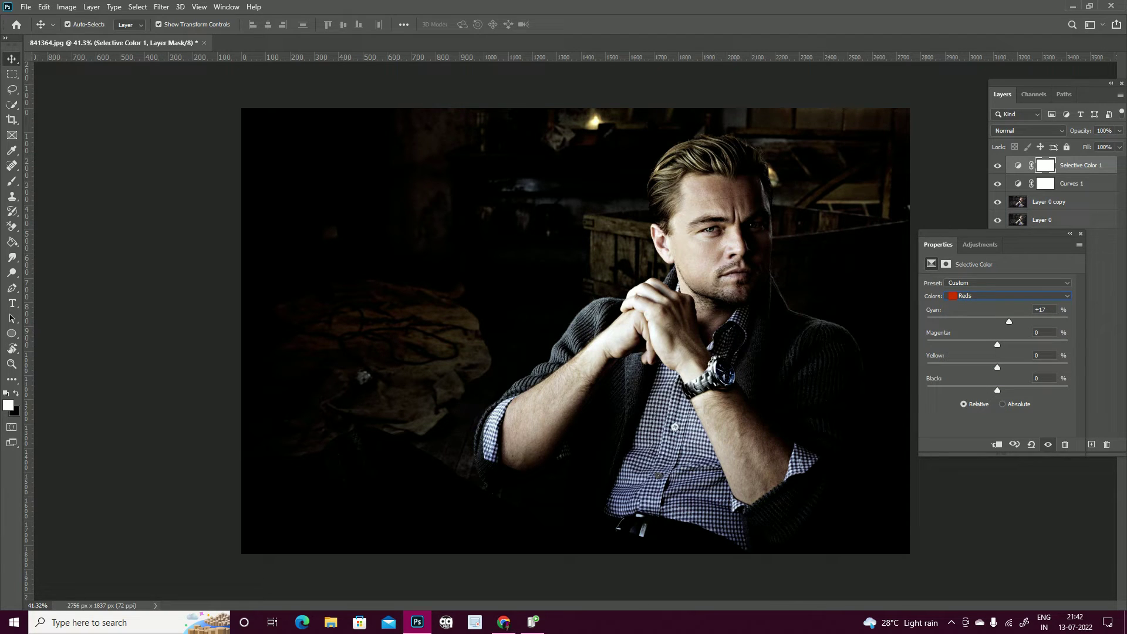
pyautogui.click(1009, 295)
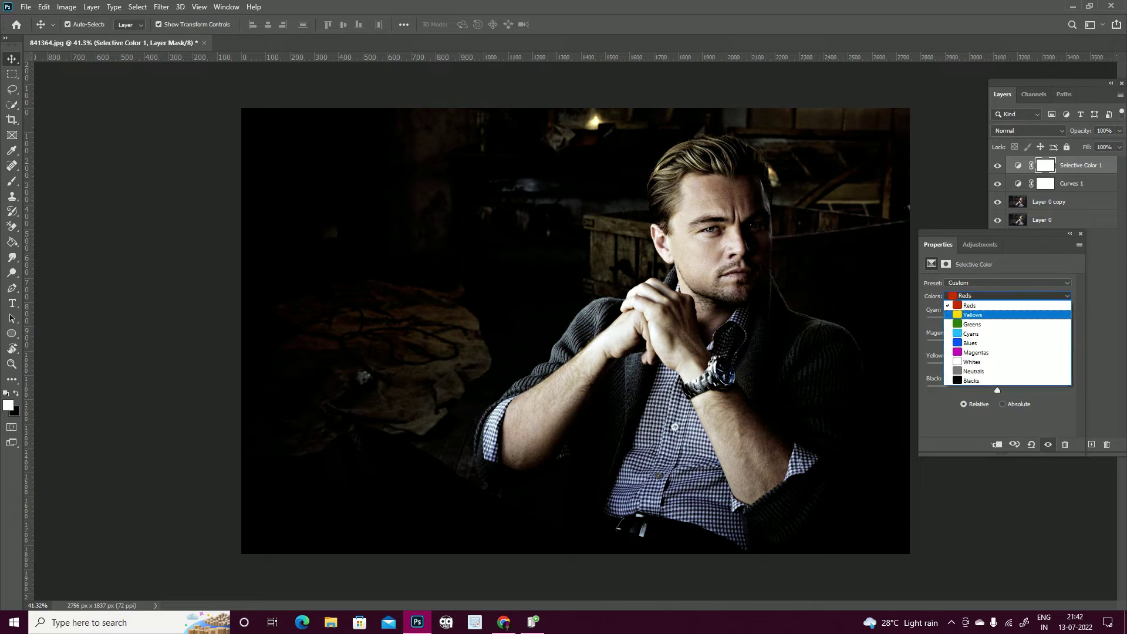
pyautogui.click(975, 312)
pyautogui.moveTo(998, 322)
pyautogui.mouseDown()
pyautogui.moveTo(1010, 322)
pyautogui.moveTo(964, 322)
pyautogui.mouseUp()
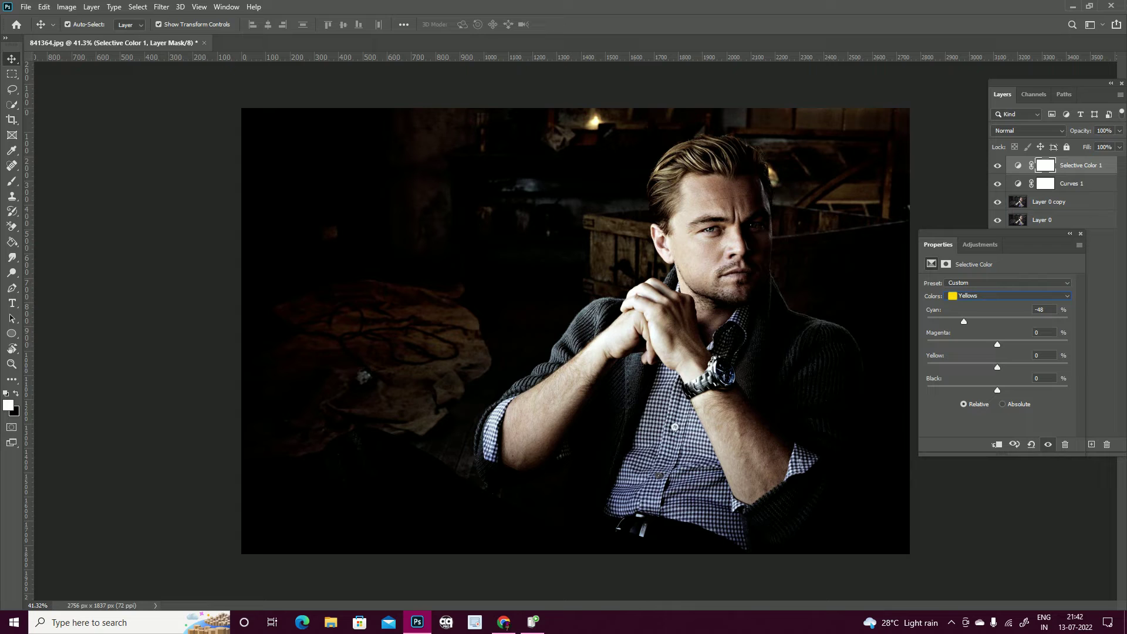
pyautogui.click(1008, 296)
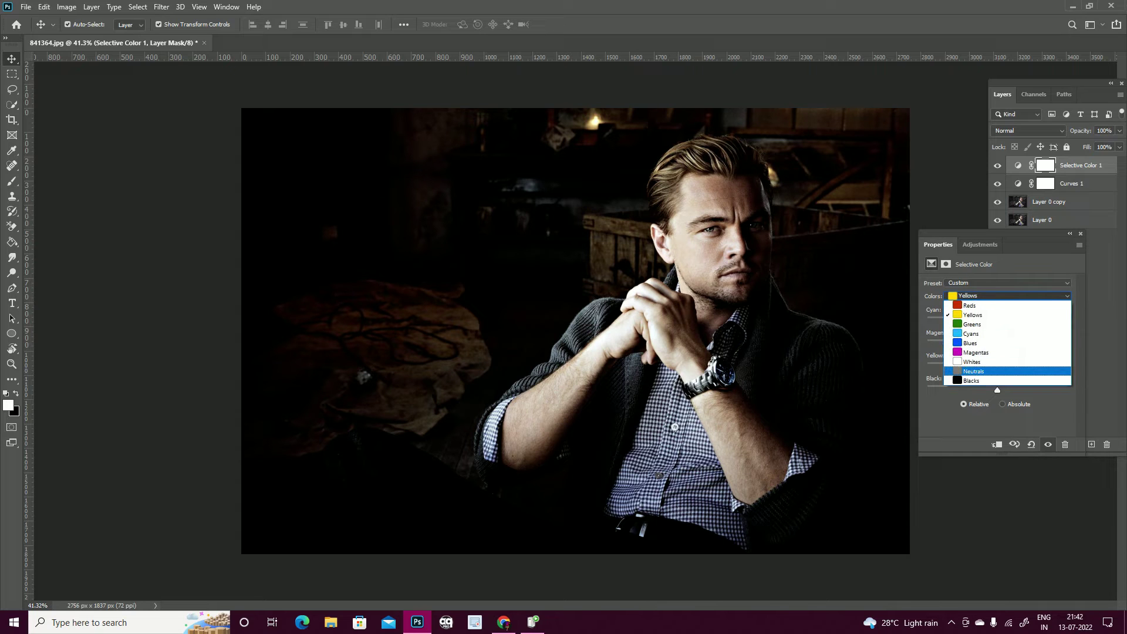
pyautogui.click(975, 362)
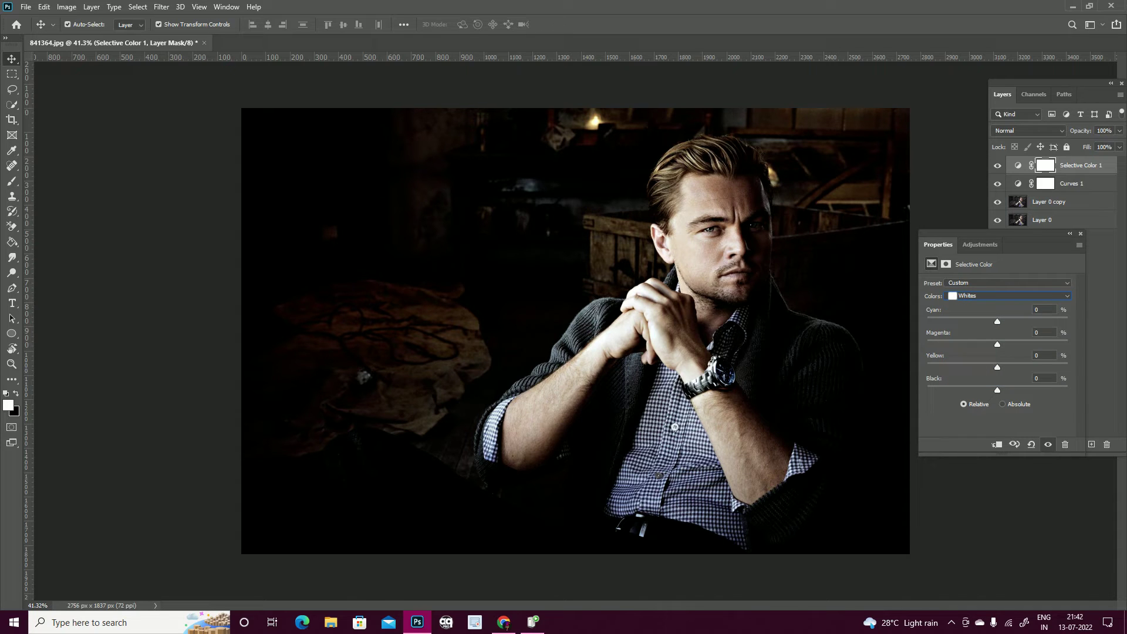
pyautogui.moveTo(996, 321)
pyautogui.mouseDown()
pyautogui.moveTo(986, 321)
pyautogui.moveTo(1026, 322)
pyautogui.moveTo(975, 321)
pyautogui.mouseUp()
pyautogui.press('Escape')
pyautogui.click(1060, 445)
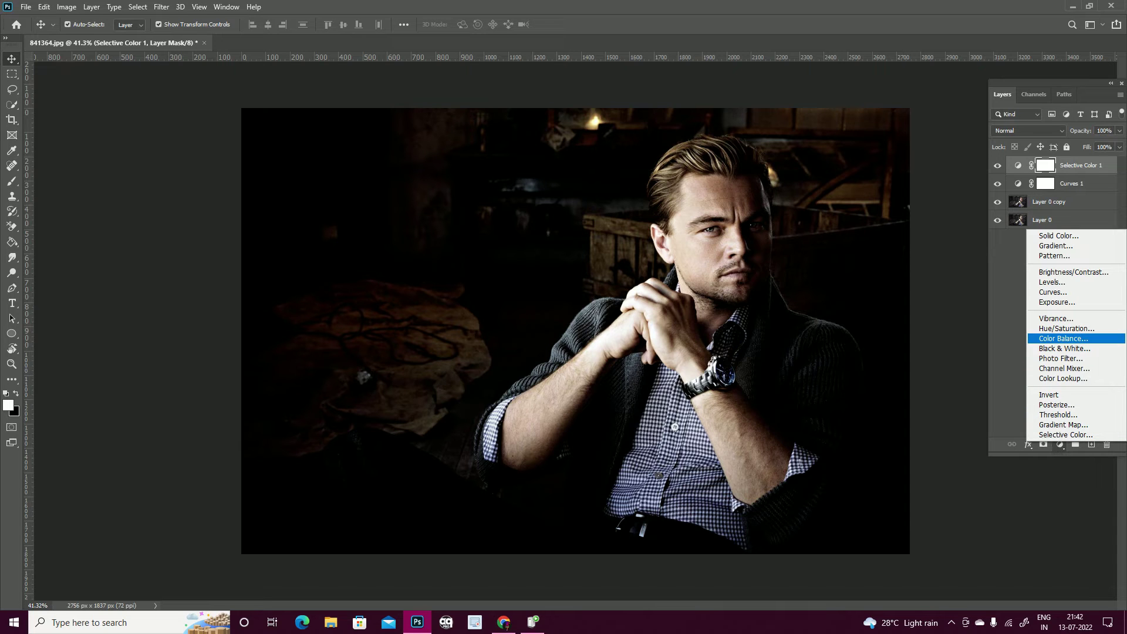
# Add a Color Balance layer with midtones Cyan–Red set to +7
pyautogui.click(1063, 339)
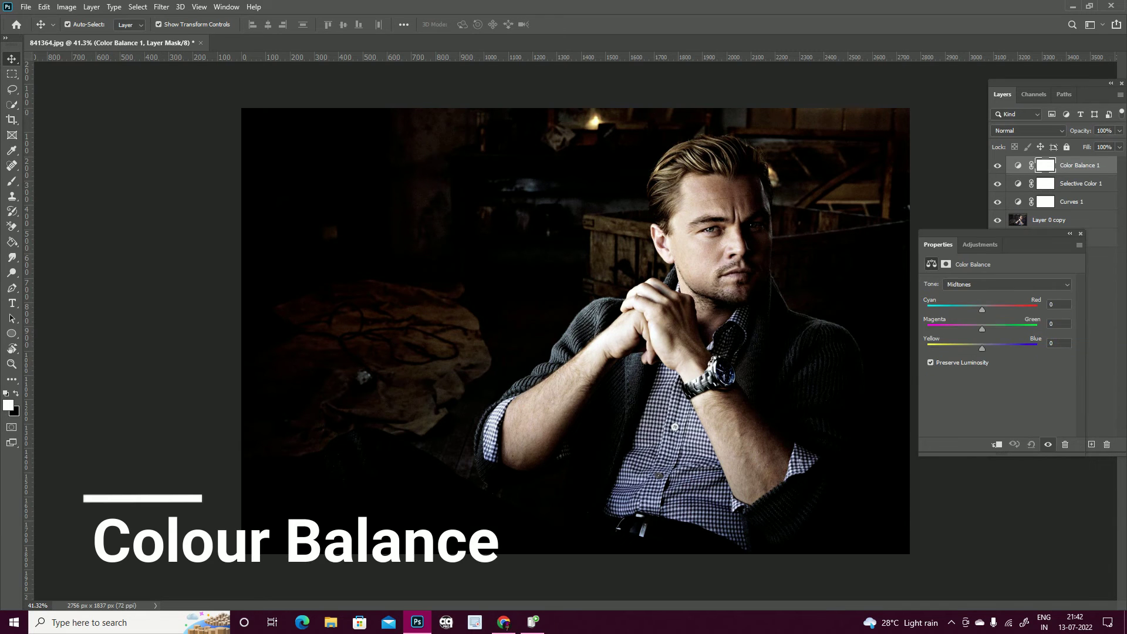
pyautogui.moveTo(982, 310); pyautogui.dragTo(981, 309)
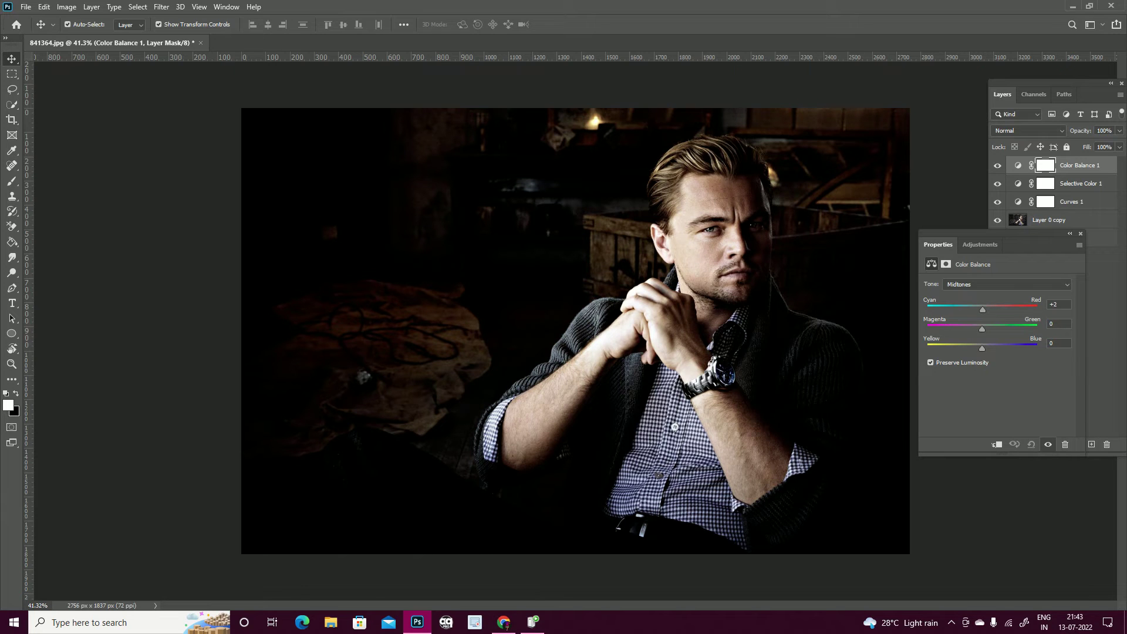
pyautogui.moveTo(984, 309); pyautogui.dragTo(986, 309)
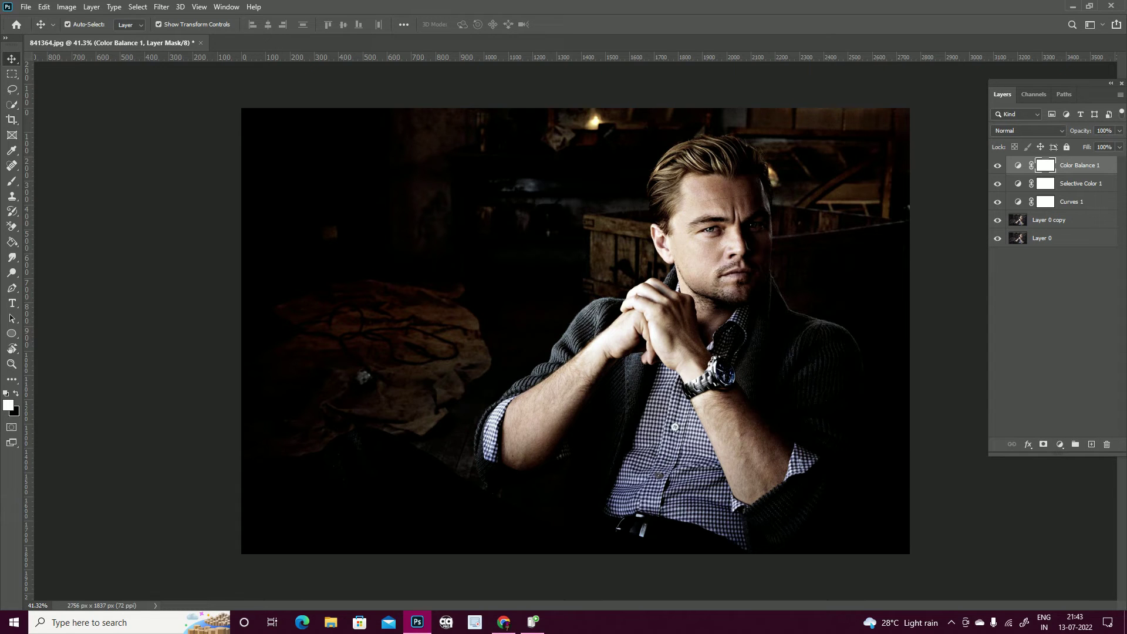
pyautogui.click(1059, 445)
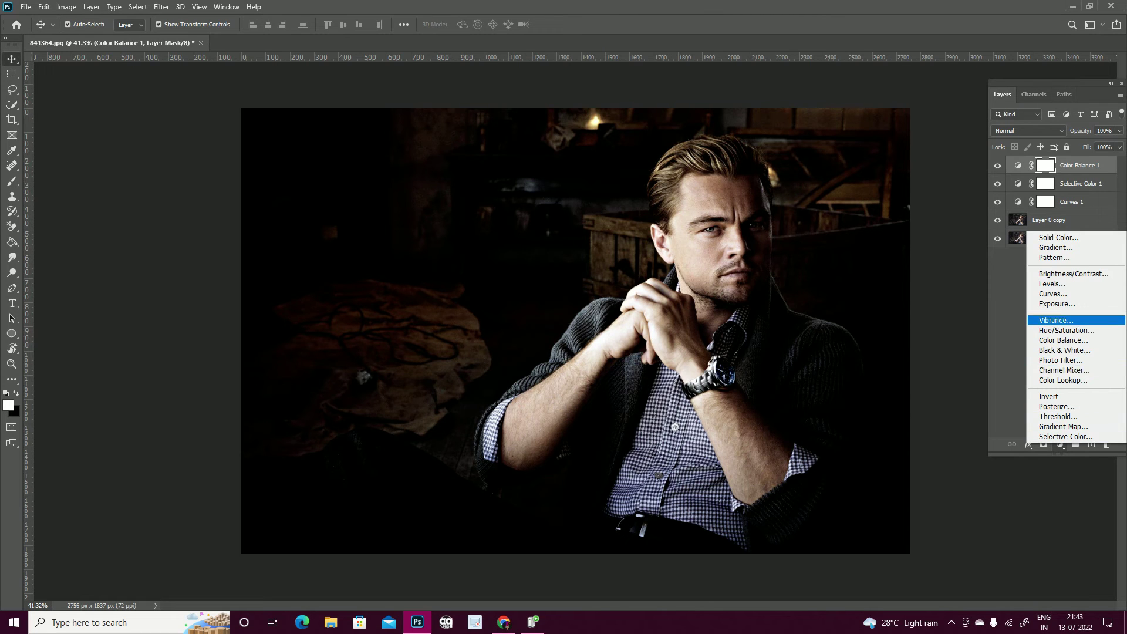
# Add a Vibrance layer at +20, then select Vibrance 1 through Layer 0 copy
pyautogui.click(1056, 320)
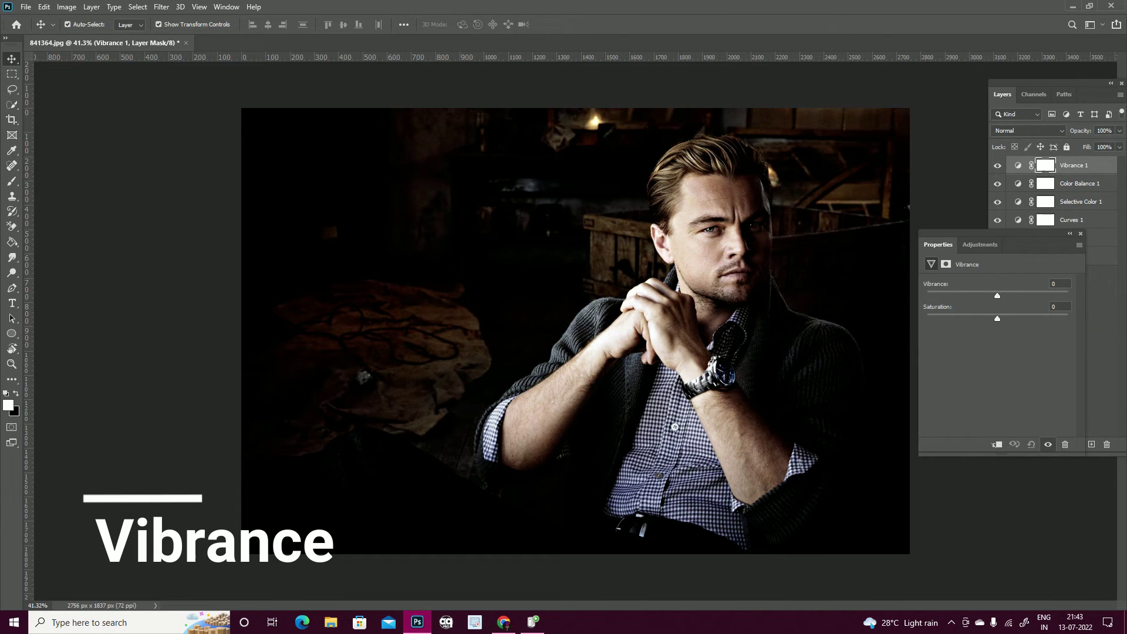
pyautogui.moveTo(997, 295); pyautogui.dragTo(1016, 296)
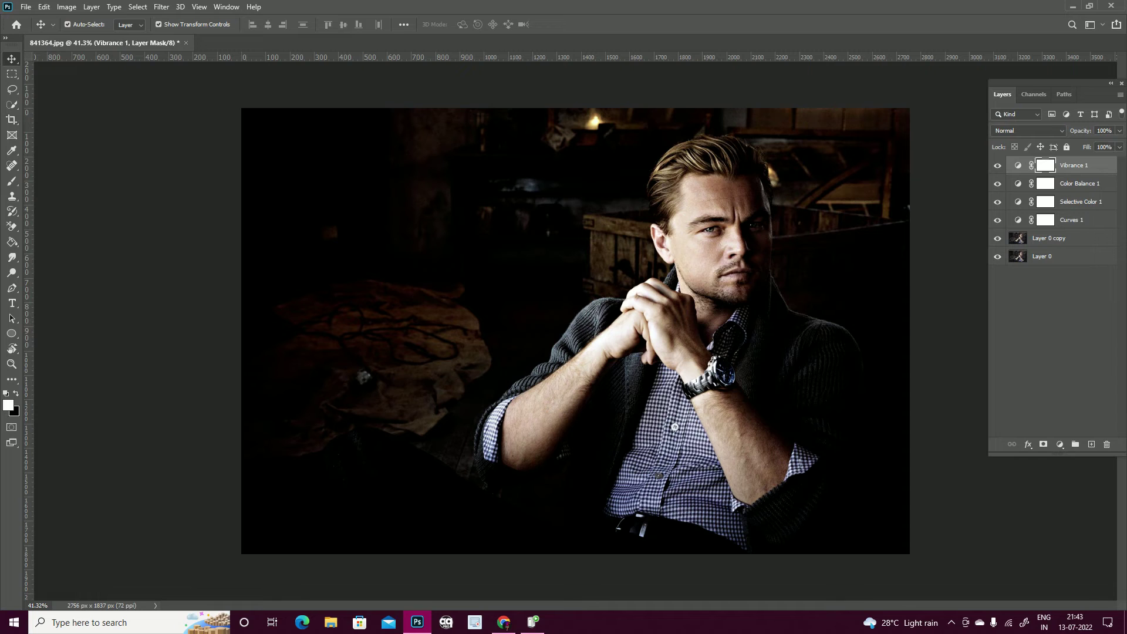
pyautogui.keyDown('shift'); pyautogui.click(1049, 237); pyautogui.keyUp('shift')
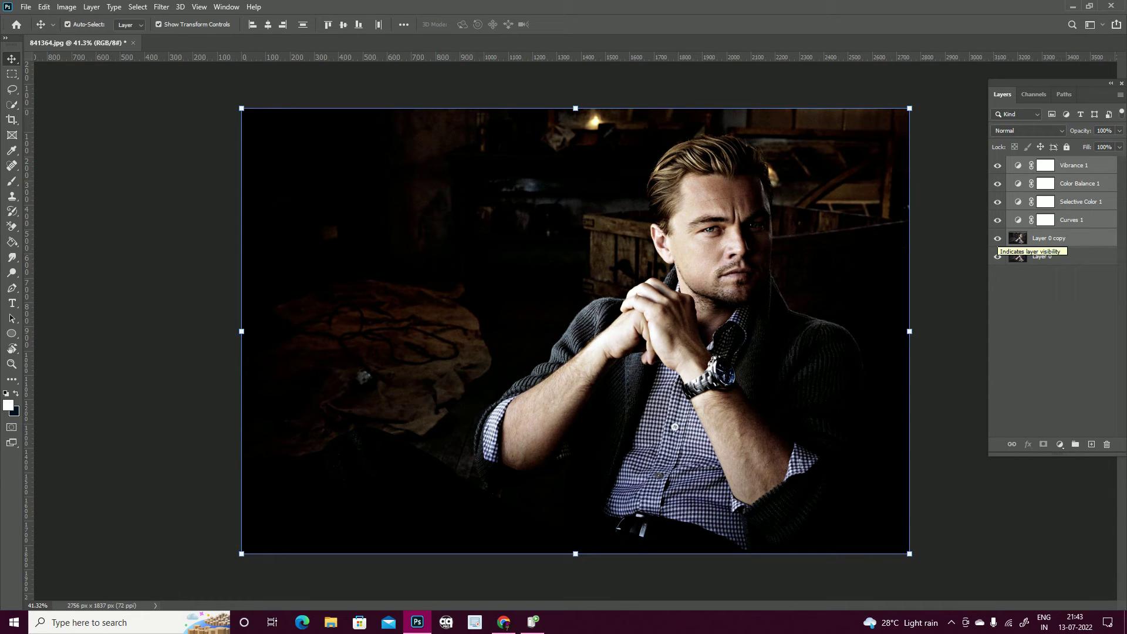
# Group the selected adjustment layers and Layer 0 copy into Group 1
pyautogui.rightClick(1078, 237)
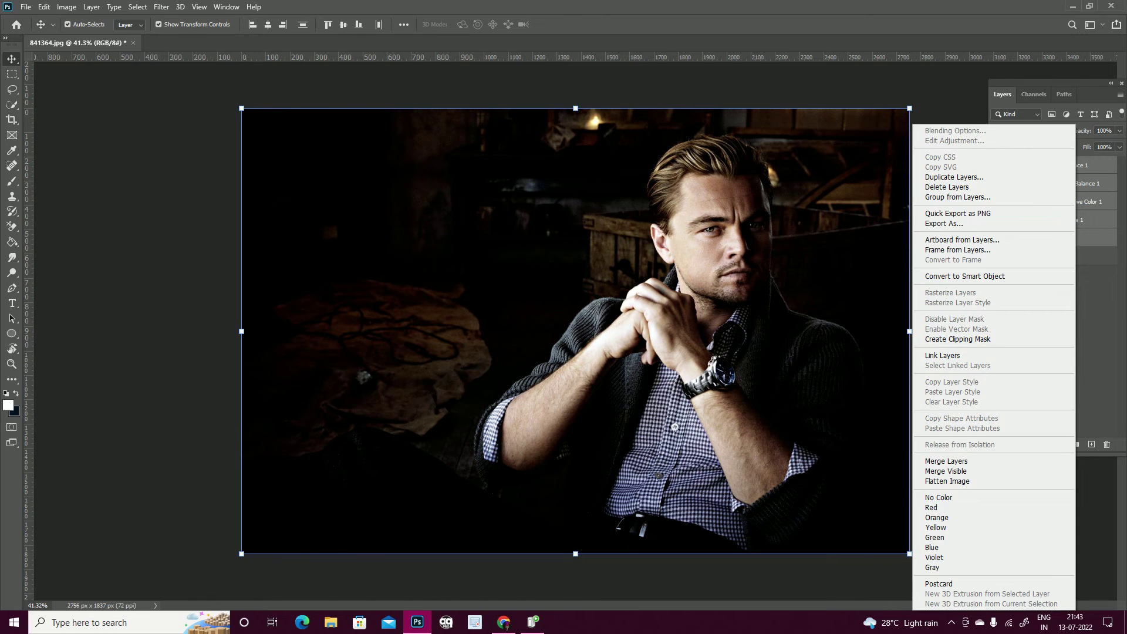
pyautogui.press('Escape')
pyautogui.hotkey('ctrl', 'g')
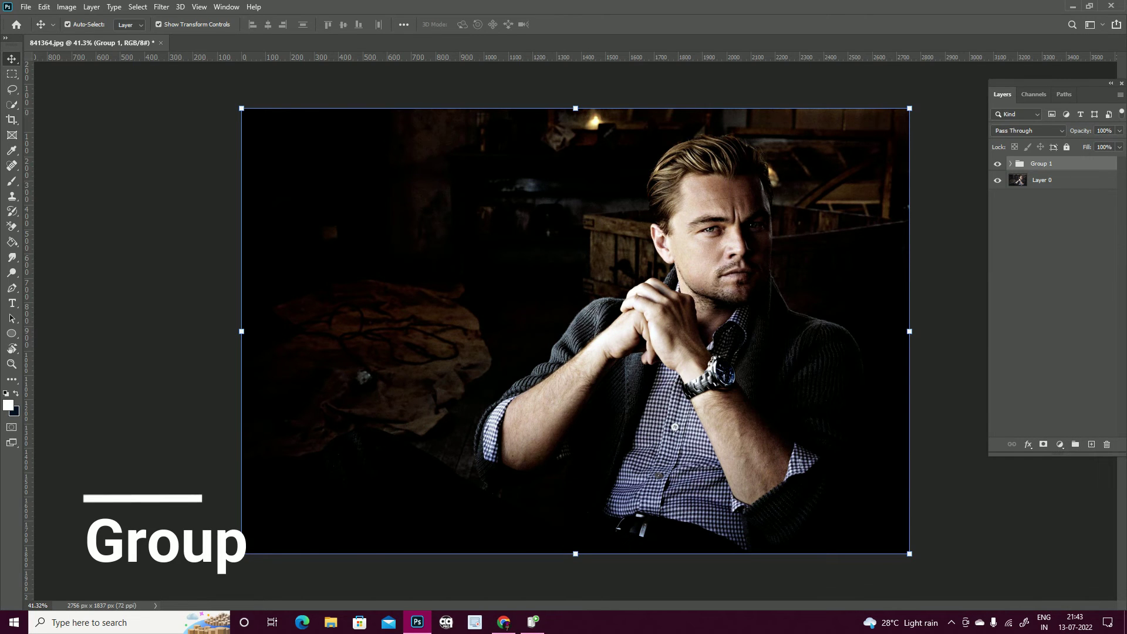
# Toggle Group 1's visibility to compare before and after, then turn off Auto-Select
pyautogui.click(997, 163)
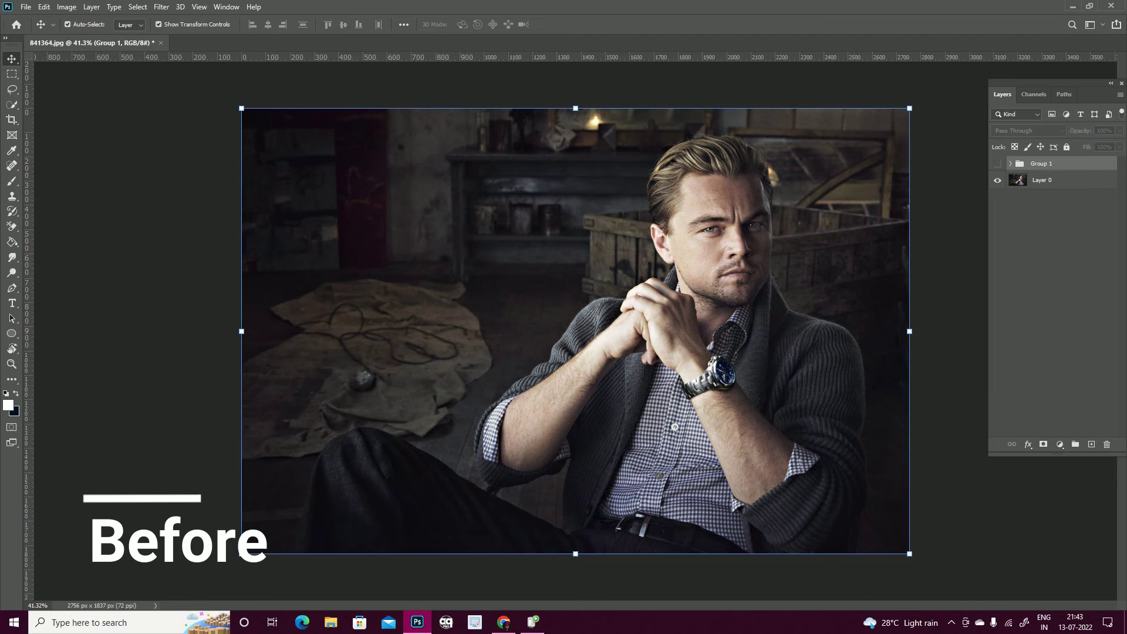
pyautogui.click(998, 164)
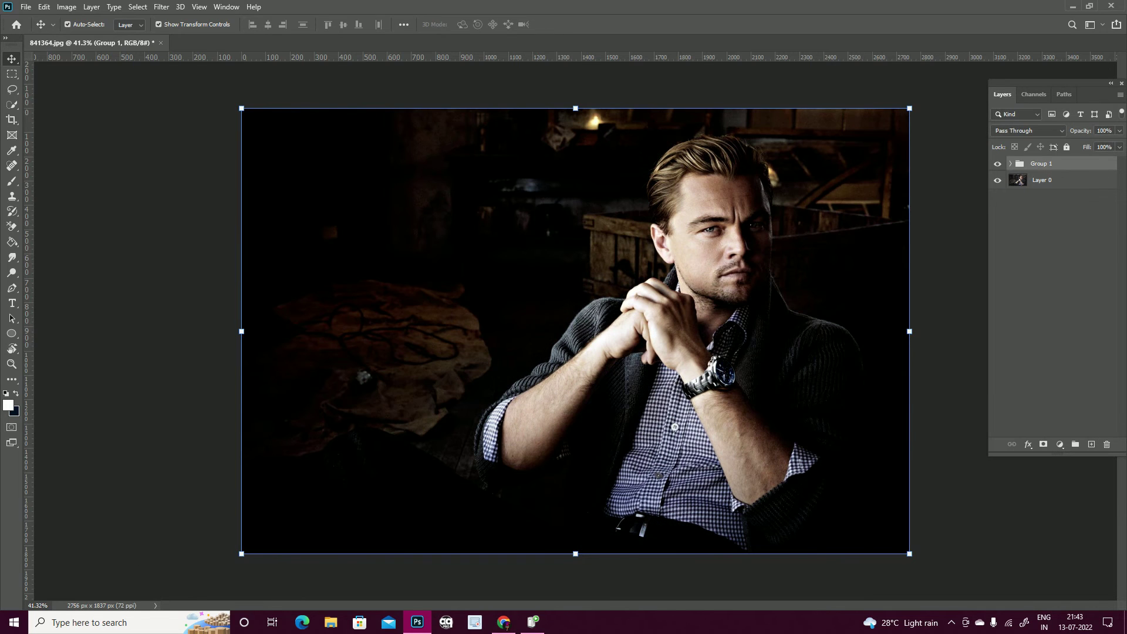
pyautogui.click(997, 163)
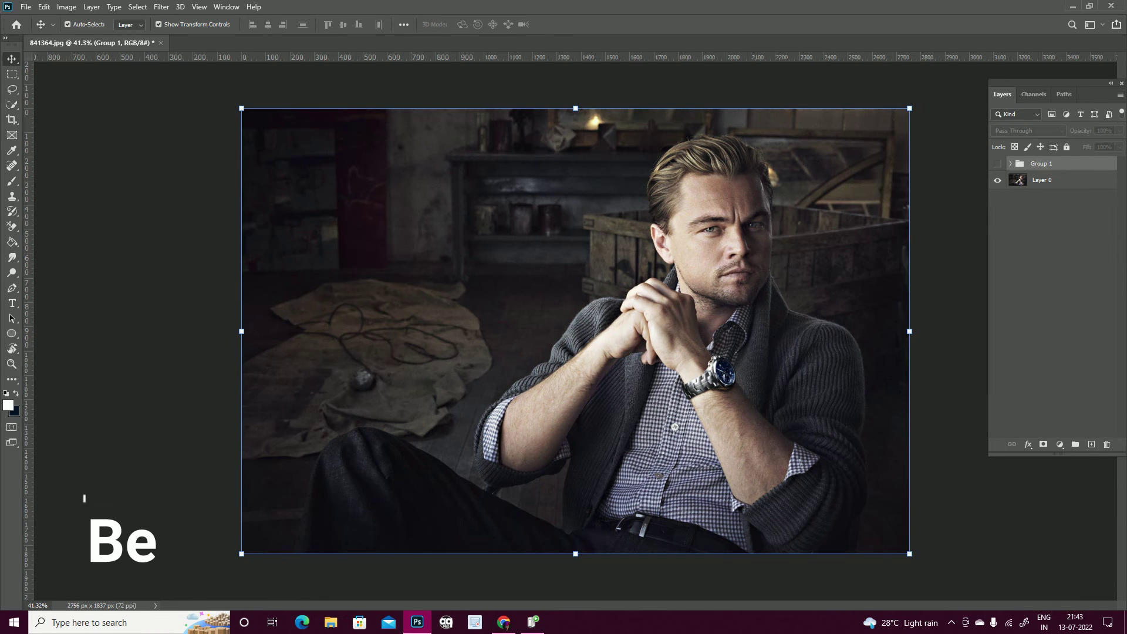
pyautogui.click(997, 164)
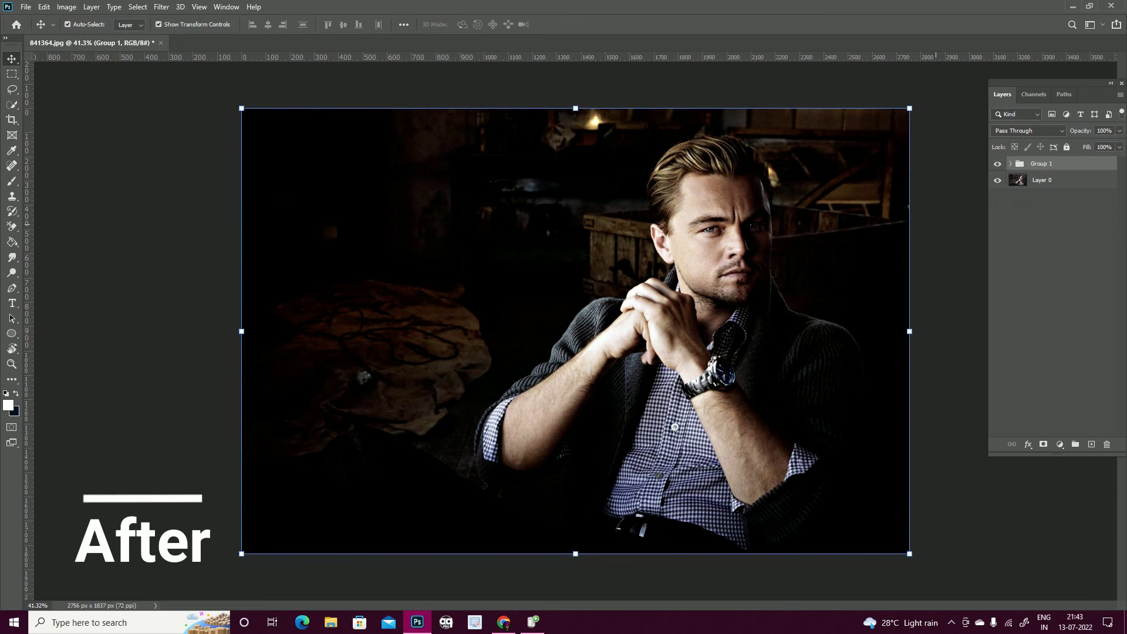
pyautogui.click(67, 24)
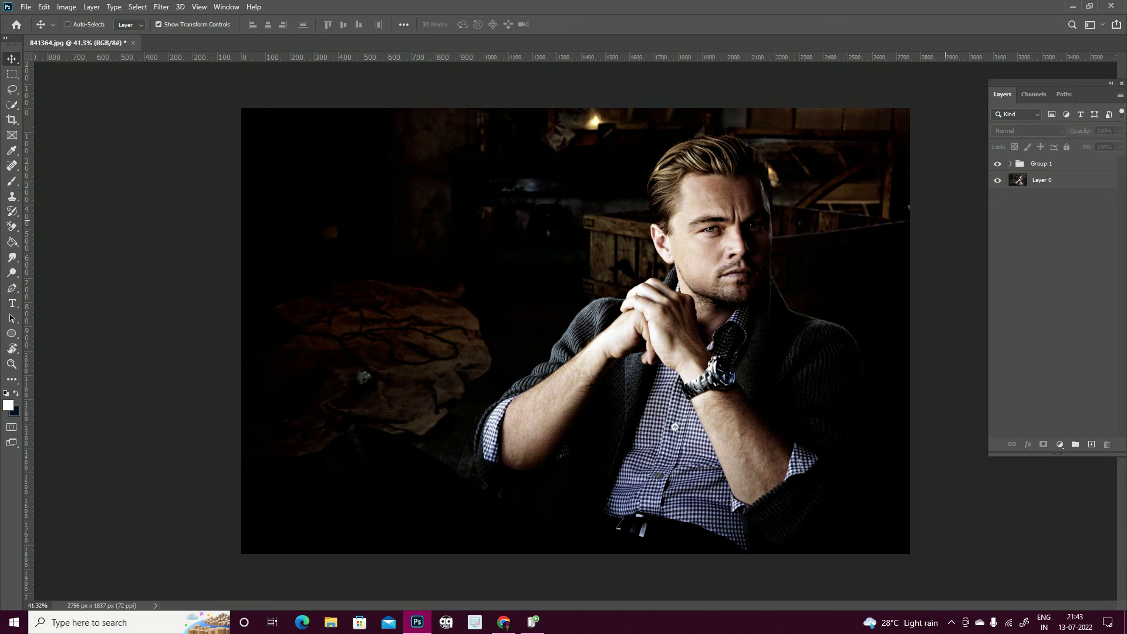
# Bring up the Save dialog, then cancel it without saving
pyautogui.hotkey('ctrl', 's')
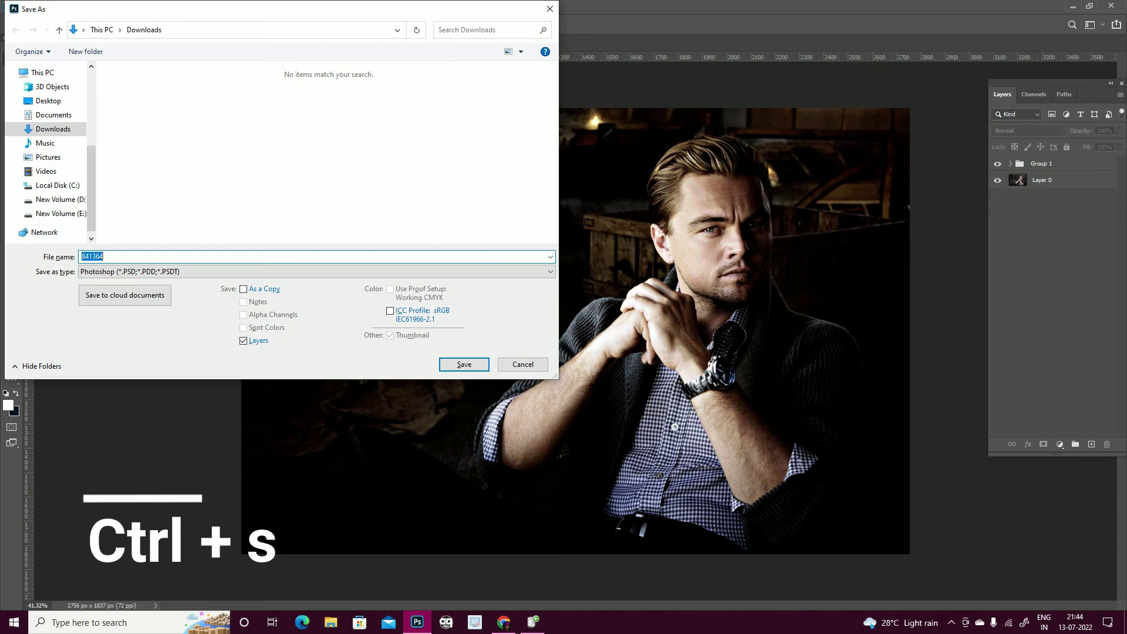
pyautogui.write('j')
pyautogui.press('BackSpace')
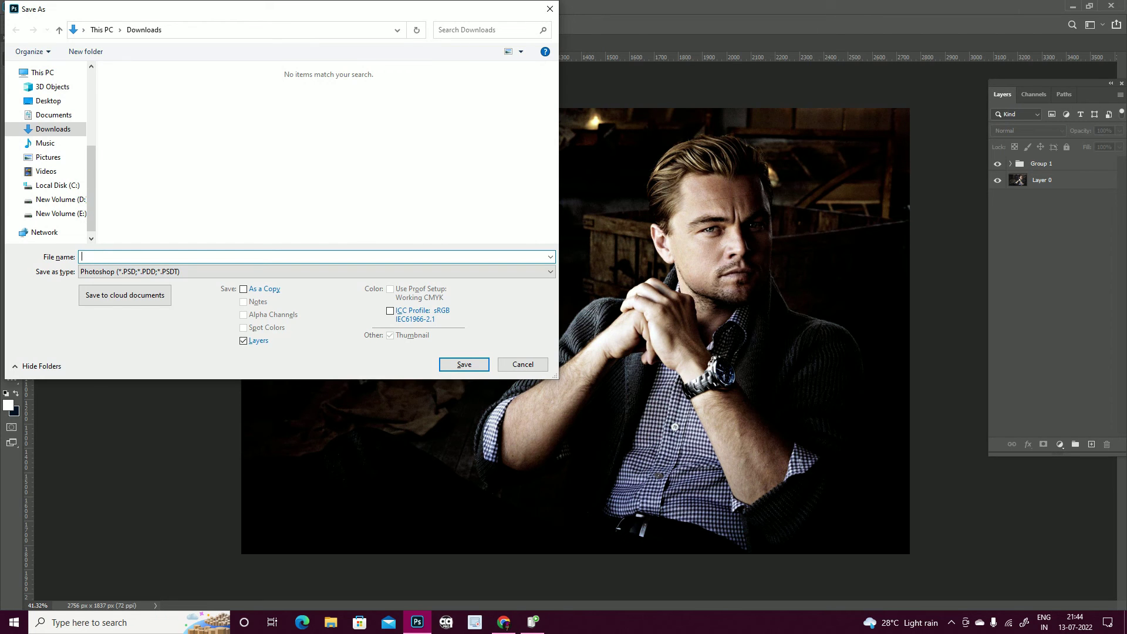
pyautogui.click(537, 365)
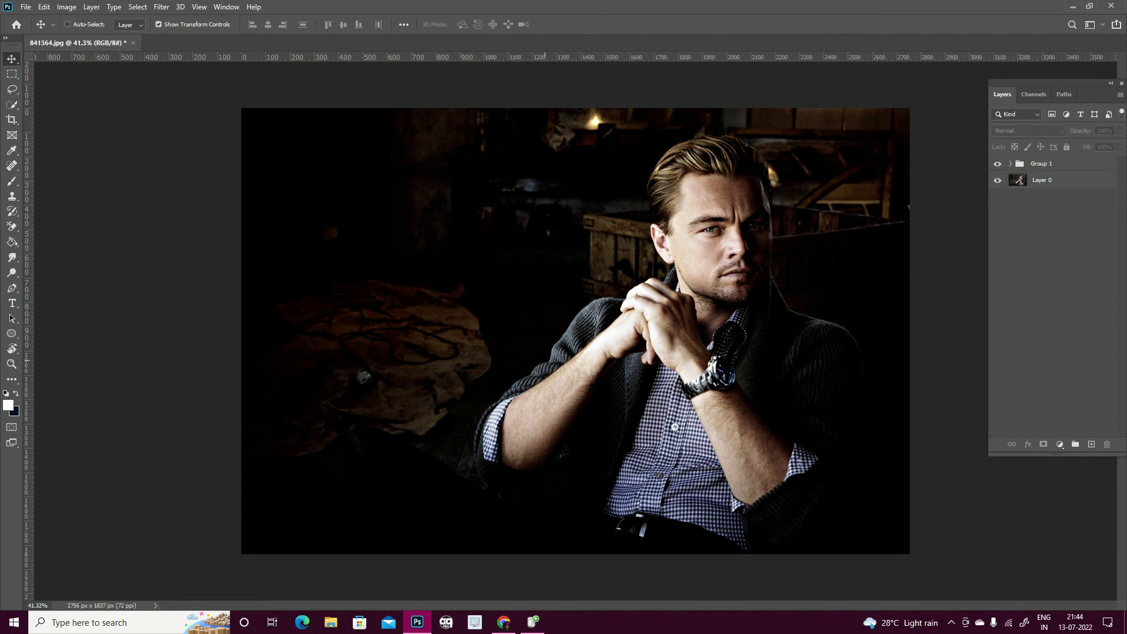
# Save as JPEG 841364.jpg at quality 10, replacing the old file, and minimise Photoshop
pyautogui.hotkey('ctrl', 's')
pyautogui.press('Tab')
pyautogui.press('j')
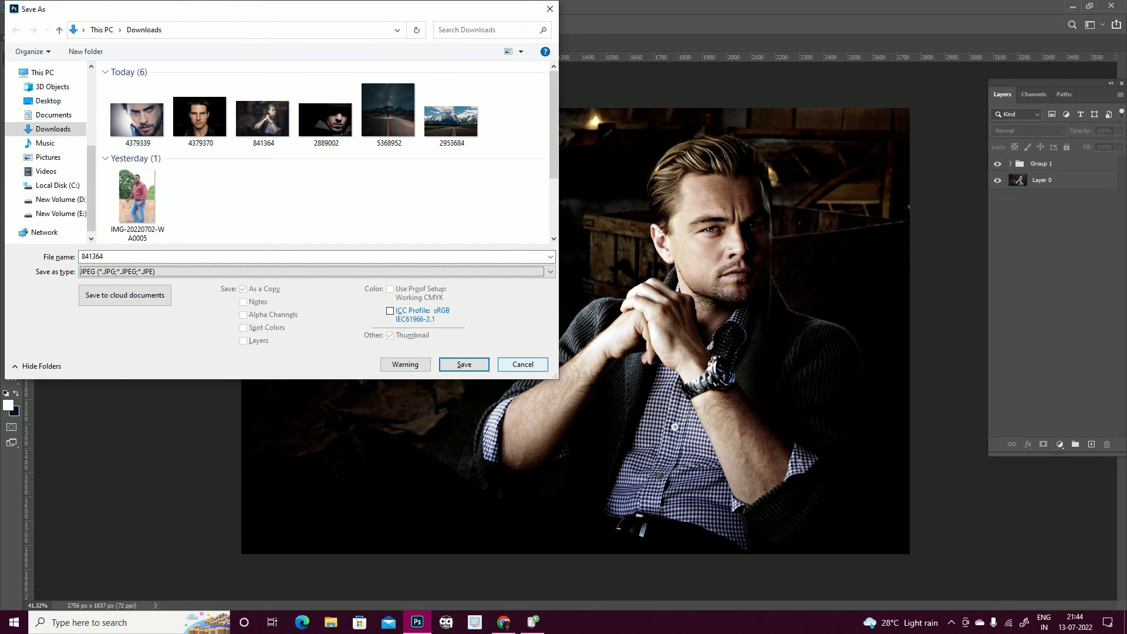
pyautogui.press('Return')
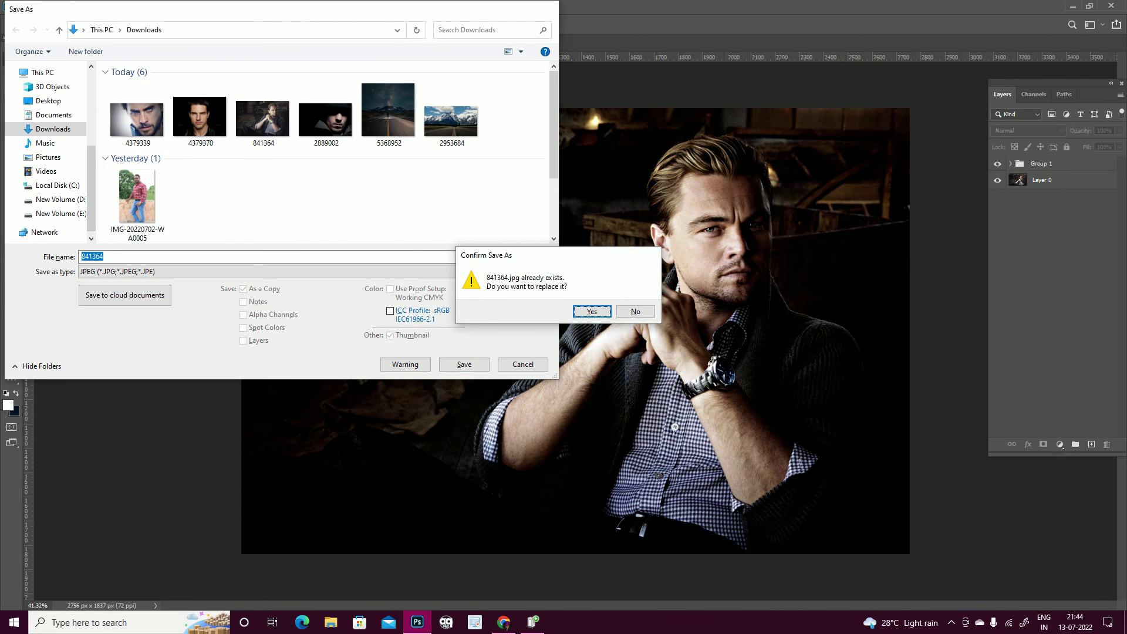
pyautogui.press('Return')
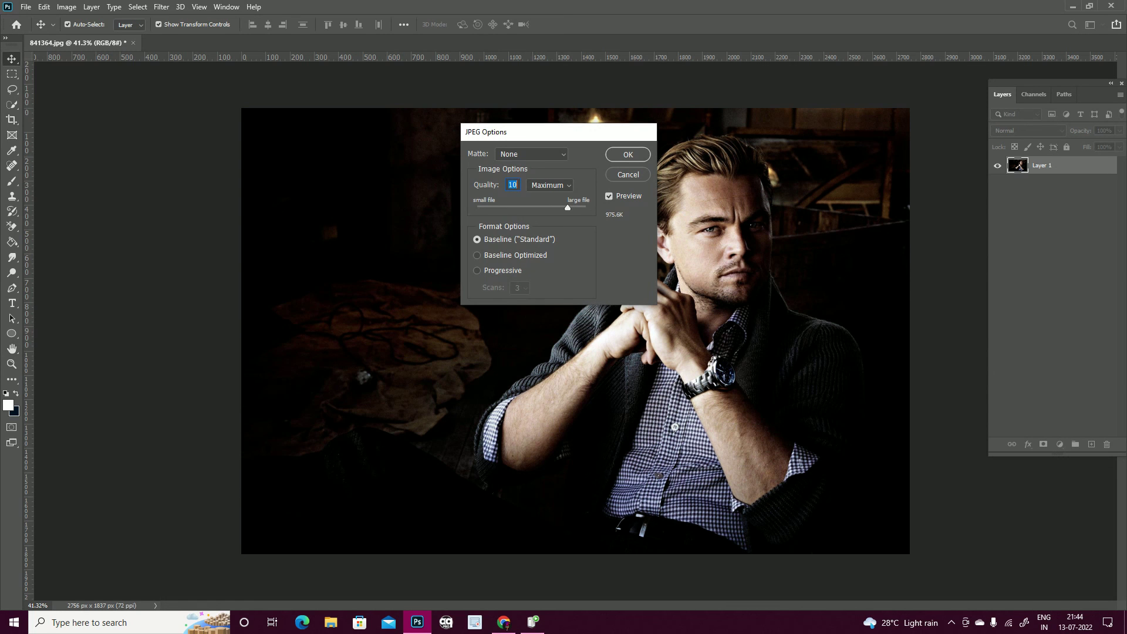
pyautogui.press('Return')
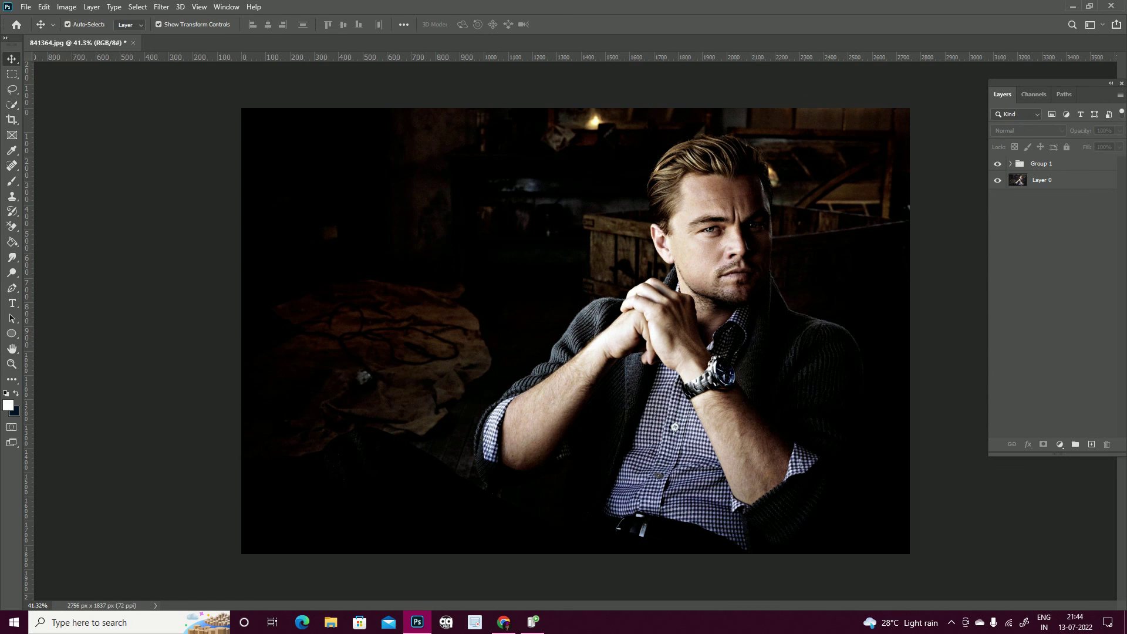
pyautogui.click(1073, 6)
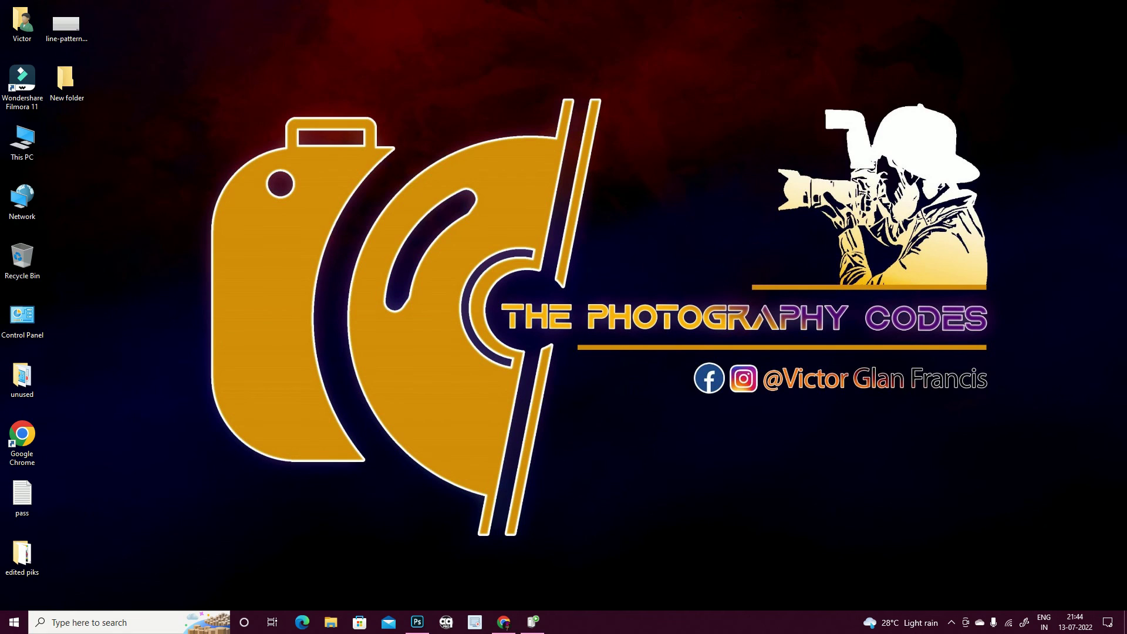